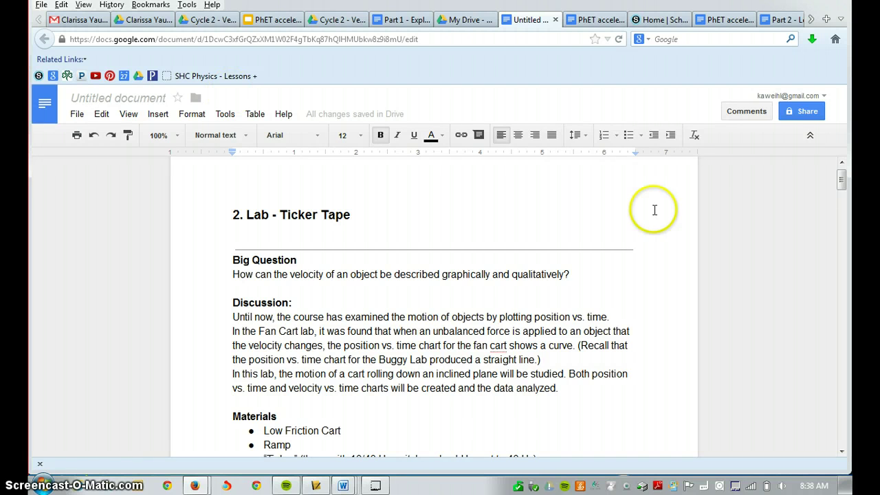
Check the ticker tape spreadsheet, then return to the report's Position vs. Time section
{"action": "left_click", "coordinate": [841, 182]}
{"action": "left_click_drag", "start_coordinate": [841, 182], "coordinate": [852, 234]}
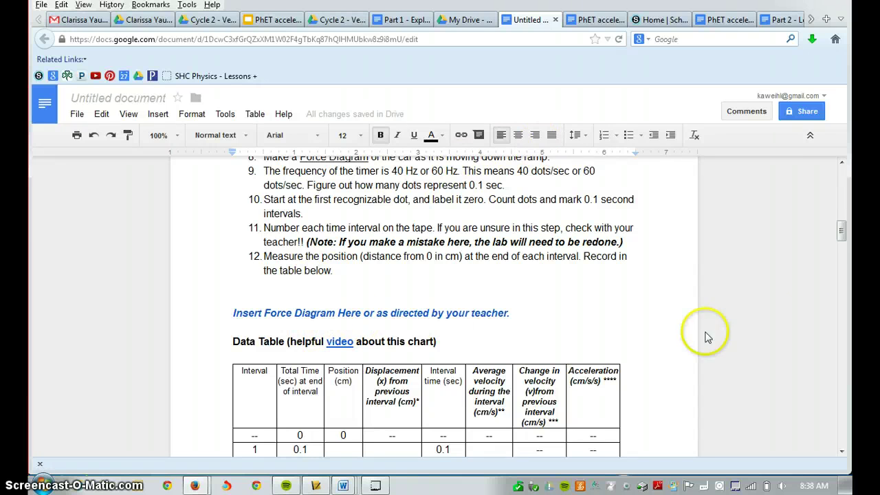
{"action": "left_click_drag", "start_coordinate": [840, 237], "coordinate": [840, 247]}
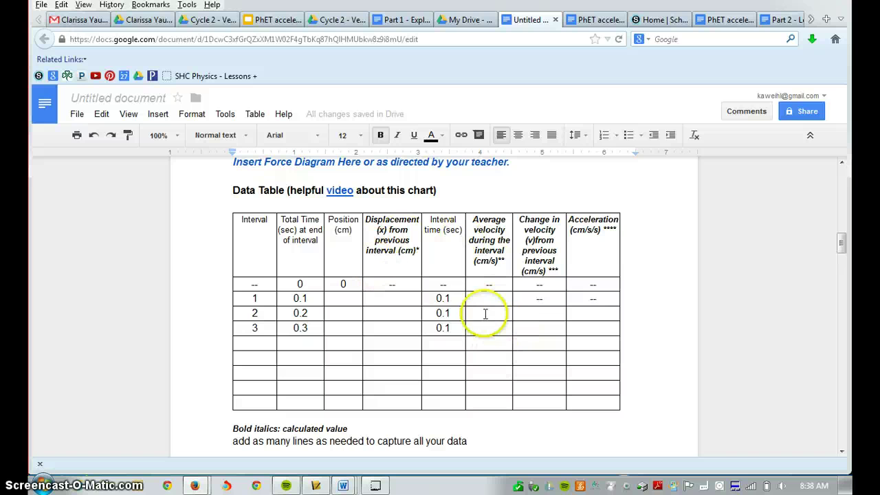
{"action": "left_click", "coordinate": [132, 20]}
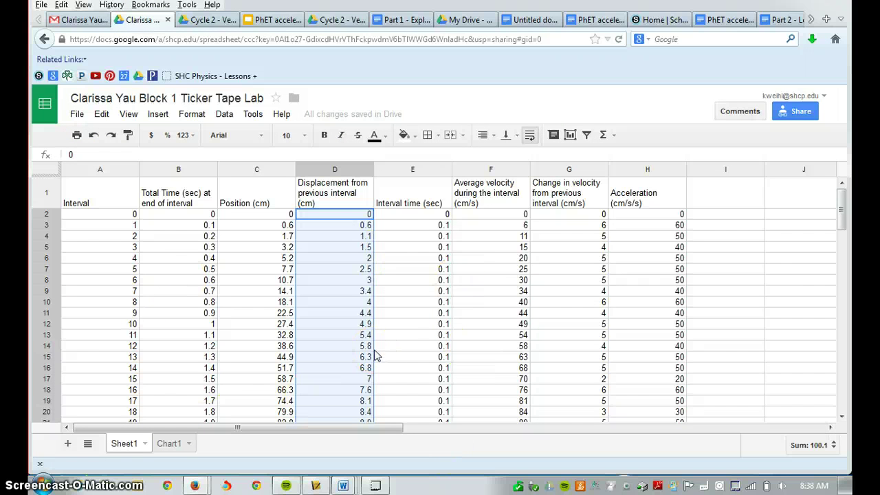
{"action": "left_click", "coordinate": [534, 20]}
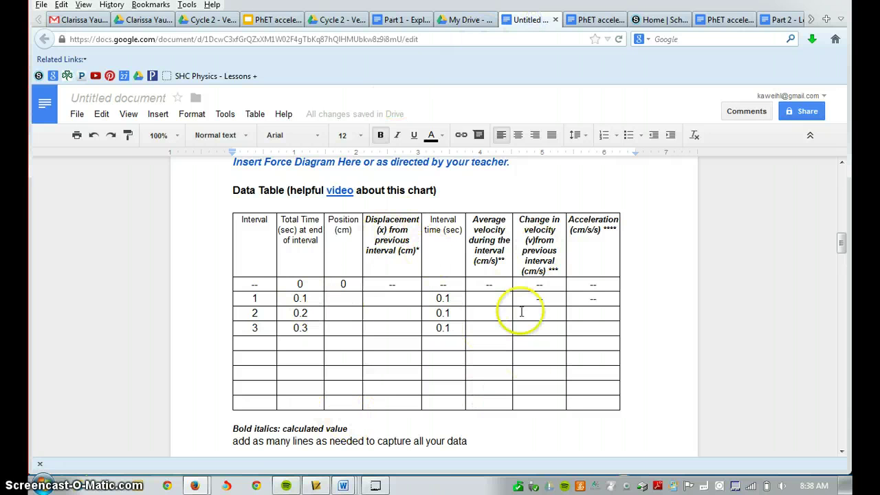
{"action": "left_click", "coordinate": [483, 406]}
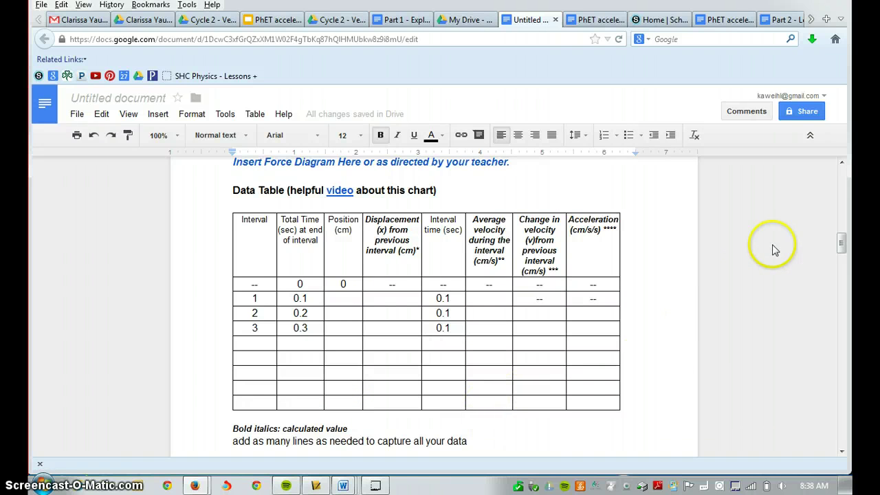
{"action": "left_click_drag", "start_coordinate": [840, 246], "coordinate": [840, 273]}
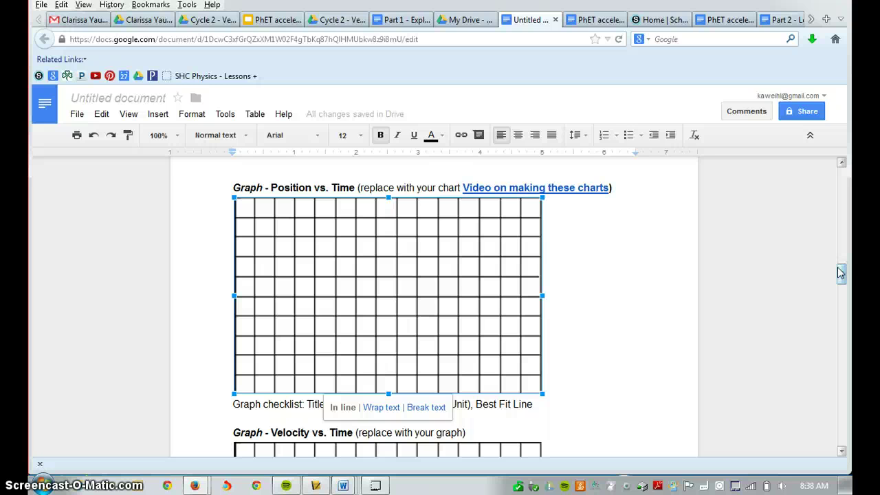
Delete the blank grid placeholder and add two empty lines under the heading
{"action": "left_click", "coordinate": [409, 297]}
{"action": "key", "text": "Delete"}
{"action": "key", "text": "Return"}
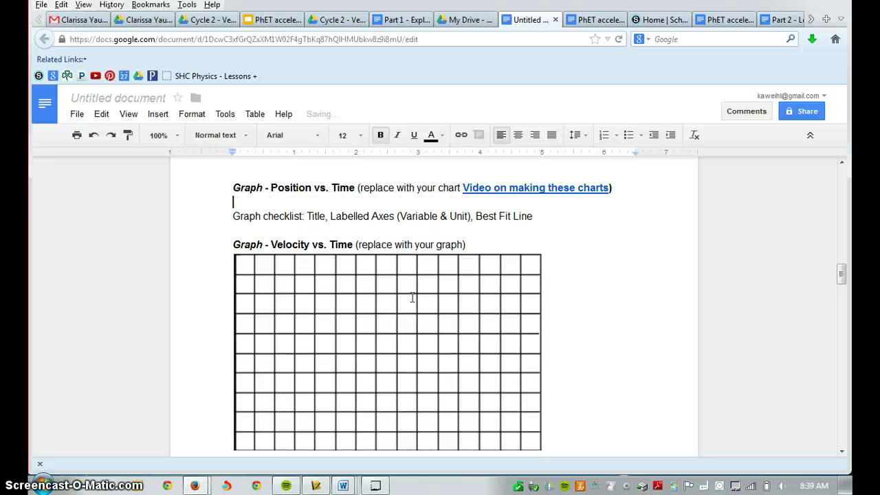
{"action": "key", "text": "Return"}
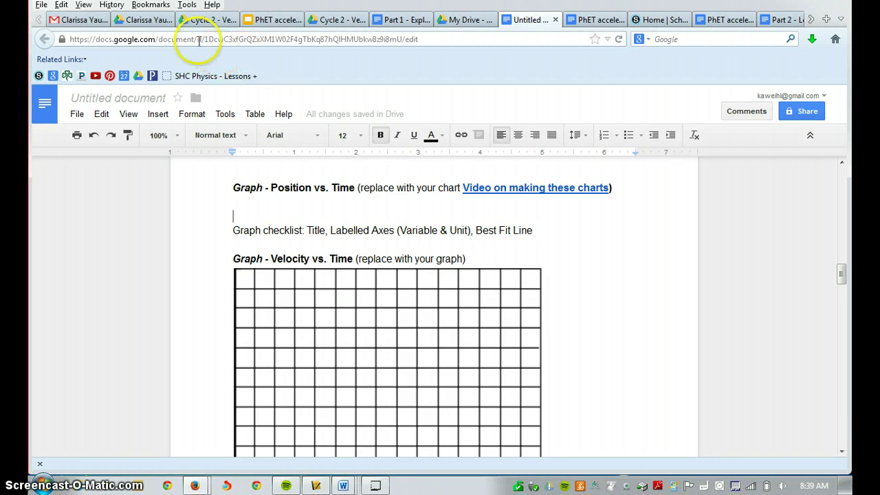
Switch to the Ticker Tape Lab spreadsheet and select Total Time cells B2:B22
{"action": "left_click", "coordinate": [154, 19]}
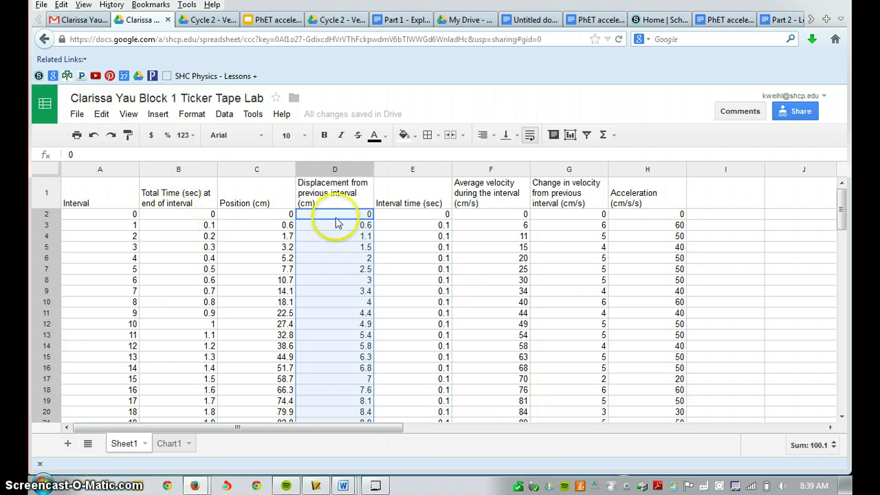
{"action": "left_click", "coordinate": [844, 220]}
{"action": "left_click_drag", "start_coordinate": [844, 227], "coordinate": [845, 237]}
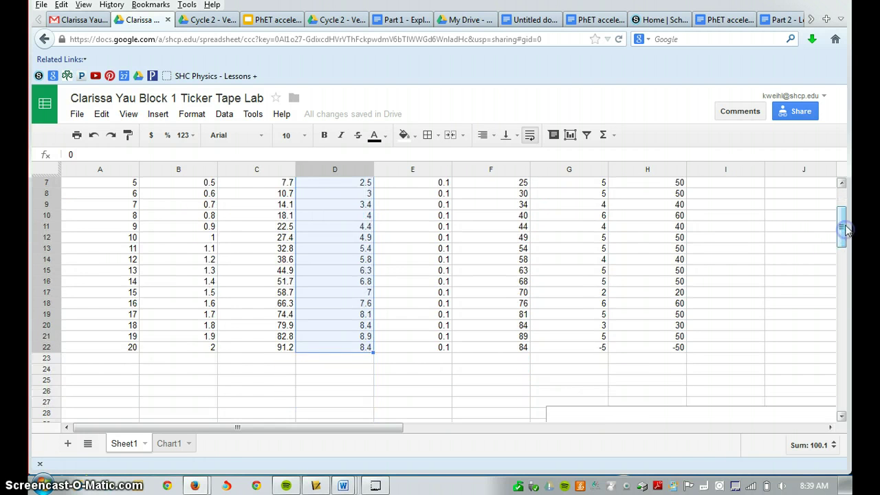
{"action": "left_click", "coordinate": [841, 184]}
{"action": "left_click", "coordinate": [841, 184]}
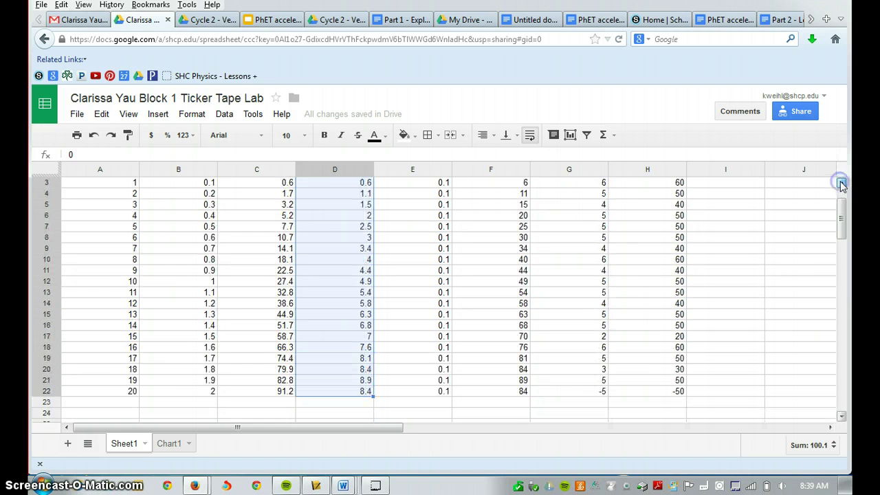
{"action": "left_click", "coordinate": [841, 184]}
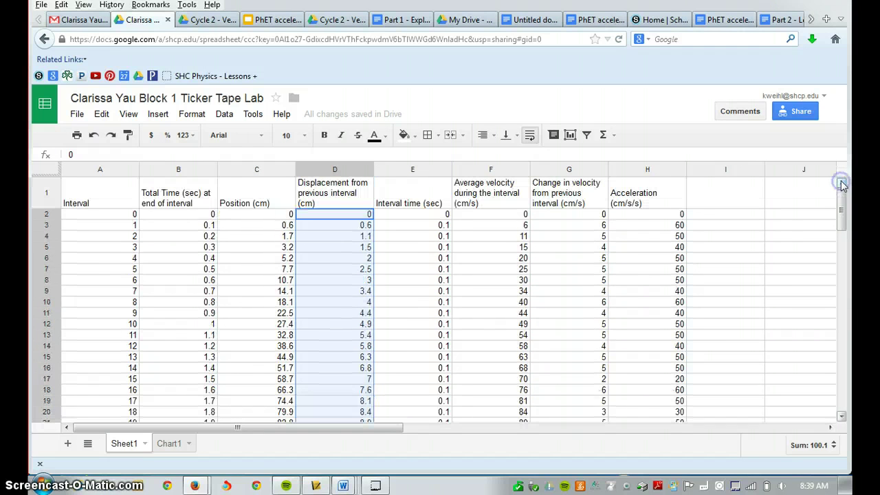
{"action": "left_click", "coordinate": [195, 216]}
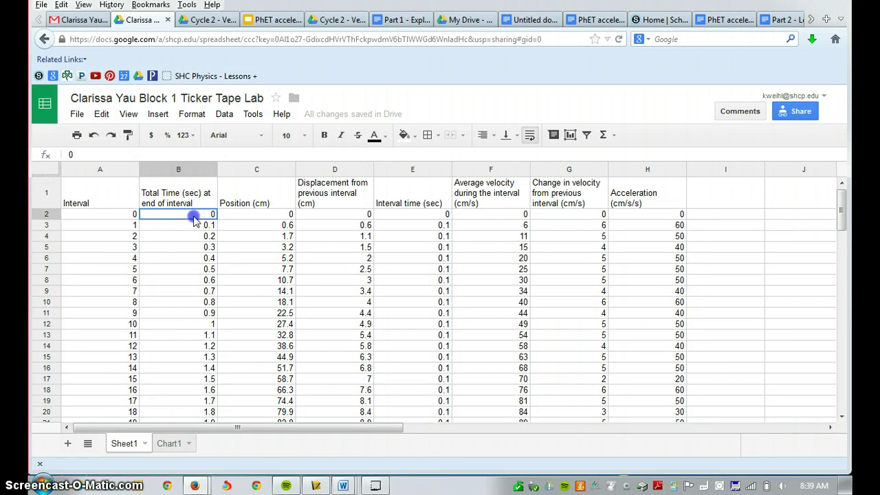
{"action": "left_click_drag", "start_coordinate": [196, 219], "coordinate": [189, 381]}
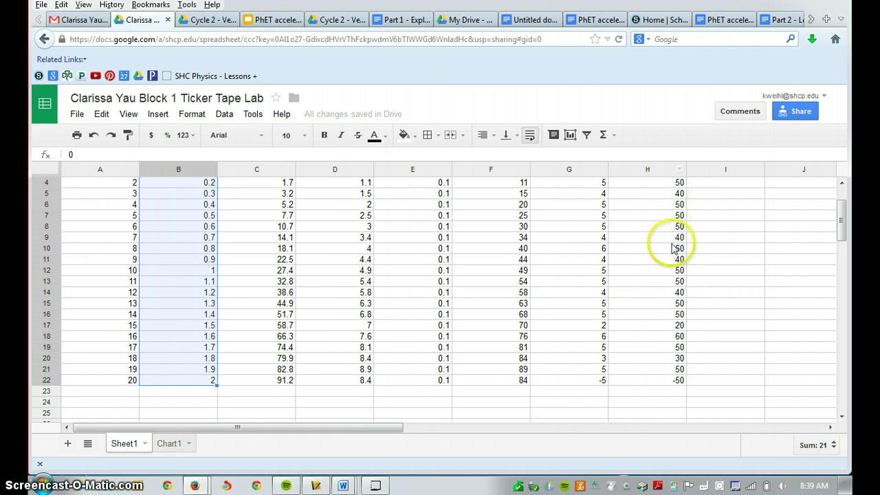
Insert a chart using ranges B2:B22 (Total Time) and C2:C22 (Position)
{"action": "left_click", "coordinate": [570, 135]}
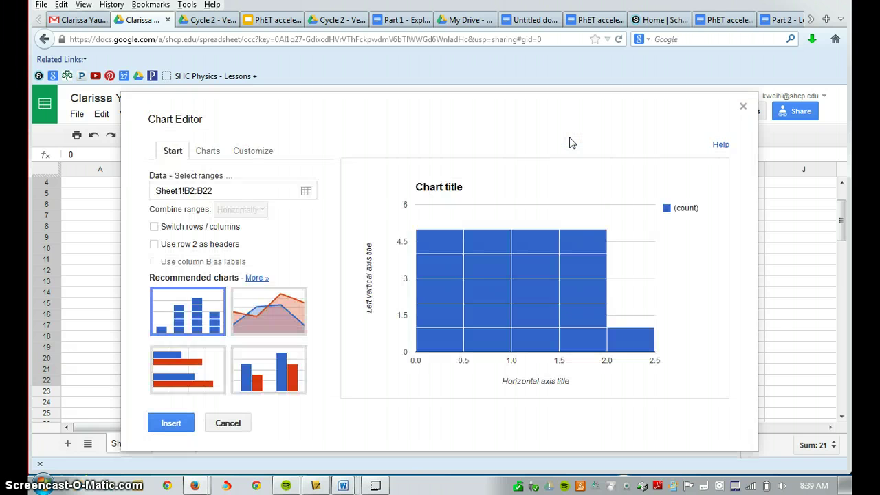
{"action": "left_click", "coordinate": [252, 149]}
{"action": "left_click", "coordinate": [172, 151]}
{"action": "left_click", "coordinate": [187, 176]}
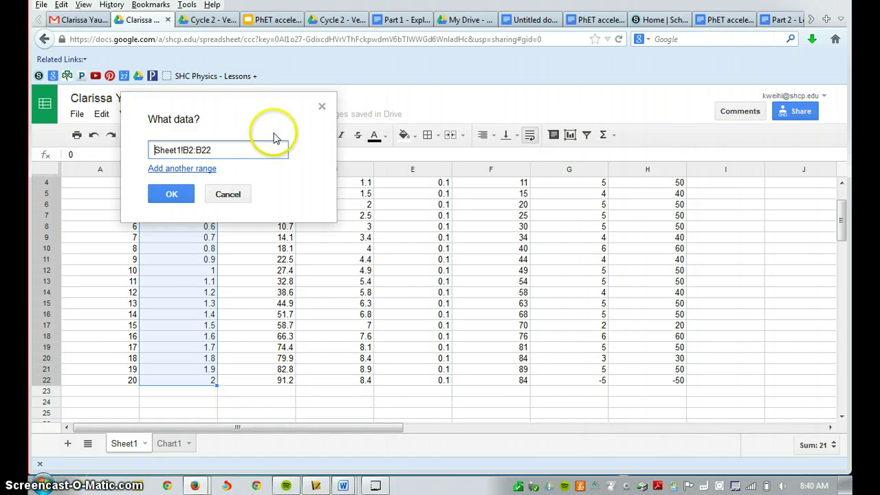
{"action": "left_click_drag", "start_coordinate": [258, 107], "coordinate": [519, 152]}
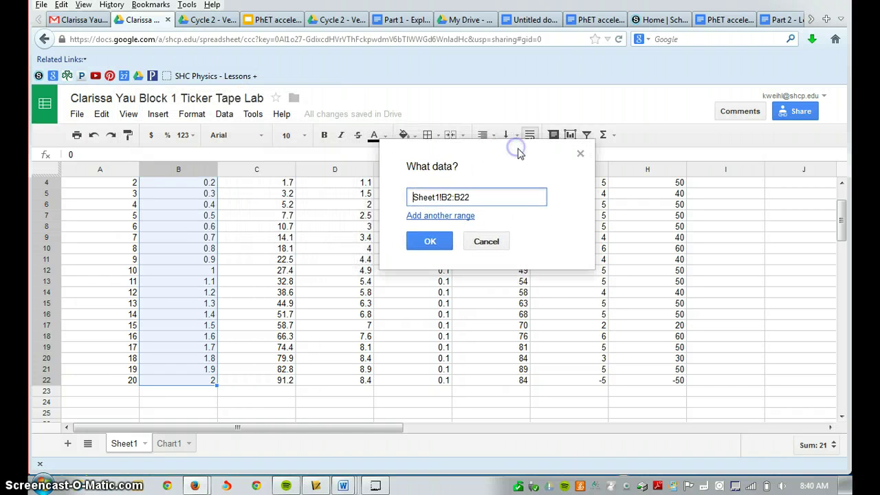
{"action": "left_click", "coordinate": [419, 217]}
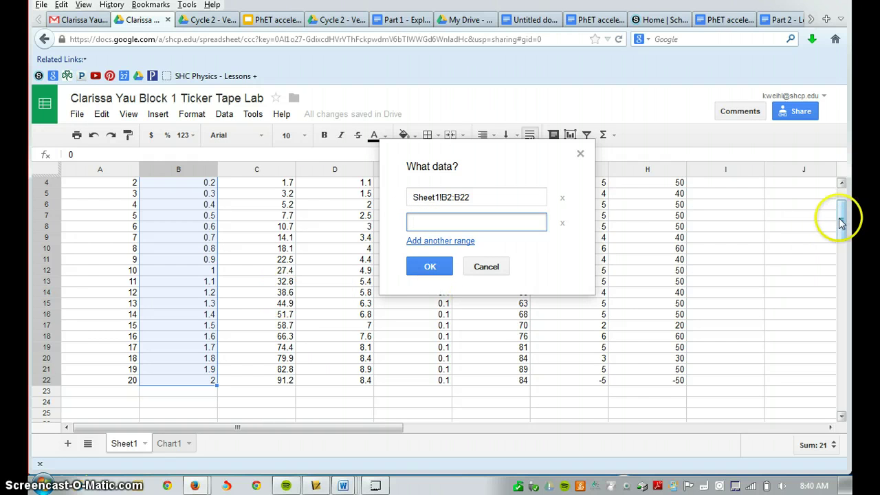
{"action": "left_click_drag", "start_coordinate": [840, 220], "coordinate": [839, 198]}
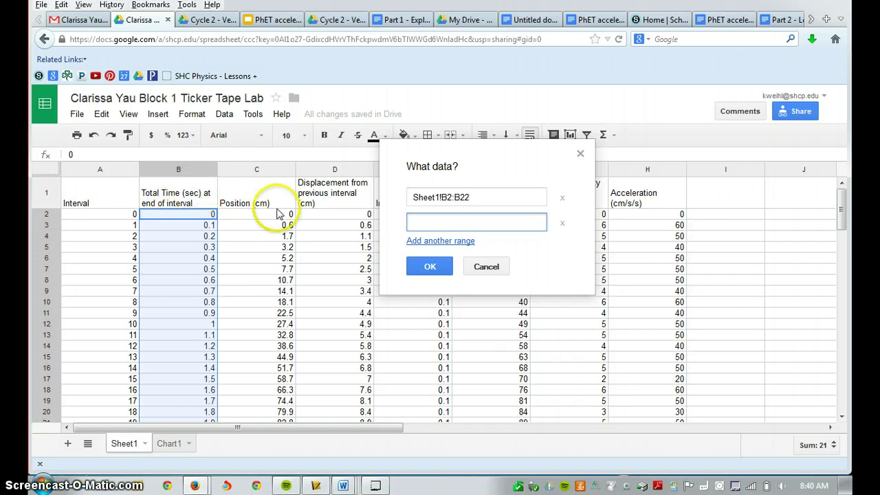
{"action": "left_click", "coordinate": [249, 217]}
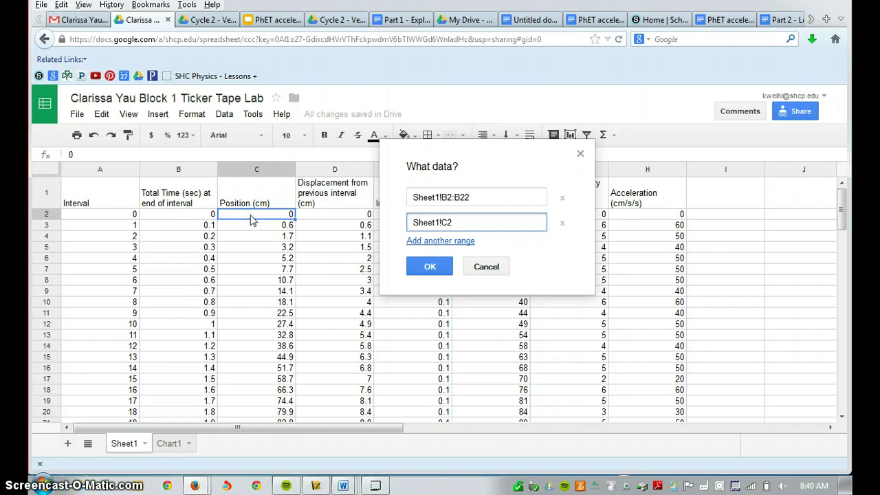
{"action": "left_click_drag", "start_coordinate": [251, 217], "coordinate": [253, 385]}
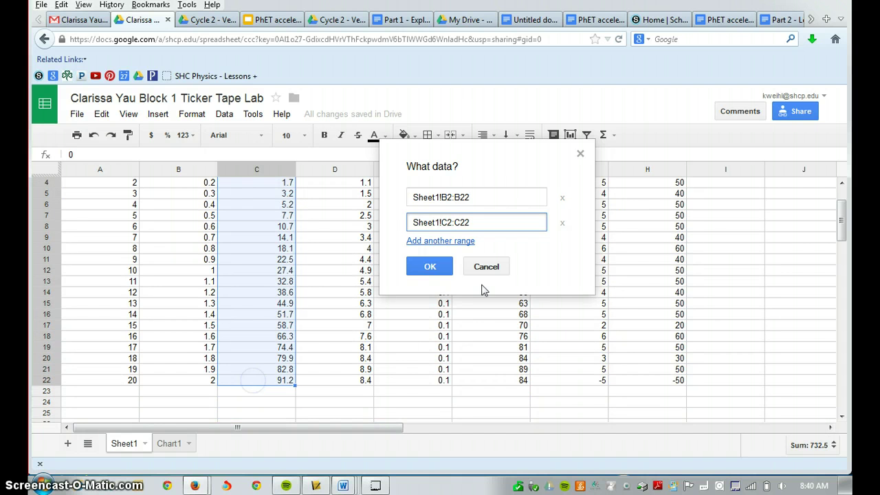
{"action": "left_click", "coordinate": [438, 275]}
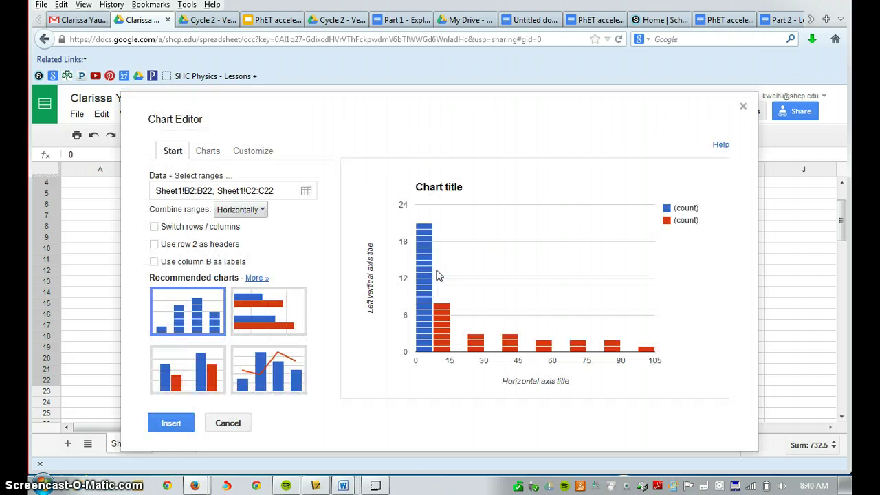
Change the chart type to the first Scatter chart style
{"action": "left_click", "coordinate": [209, 153]}
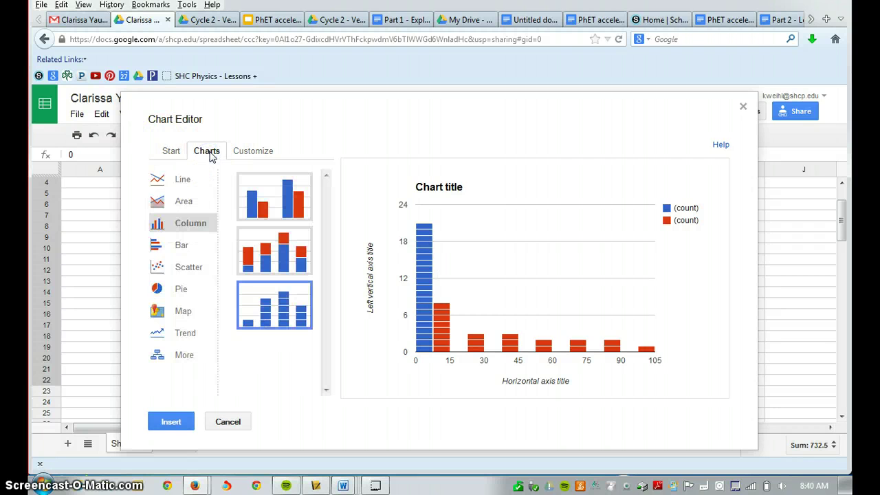
{"action": "left_click", "coordinate": [156, 269]}
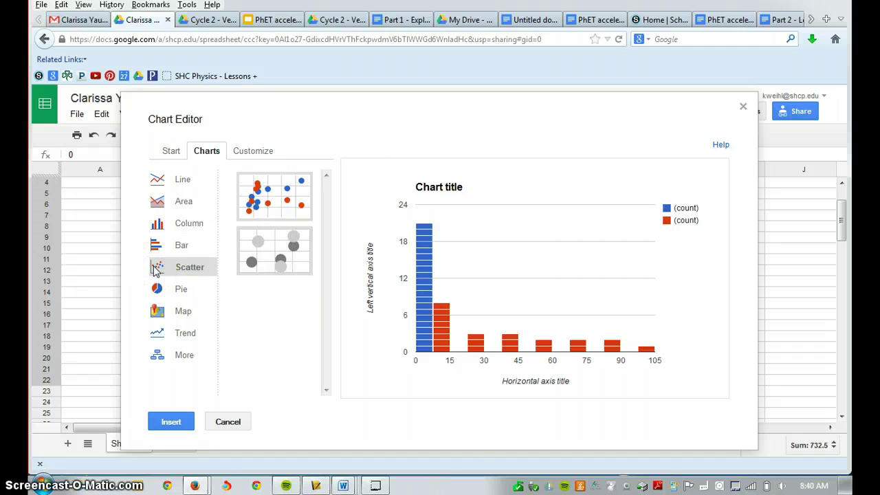
{"action": "left_click", "coordinate": [256, 200]}
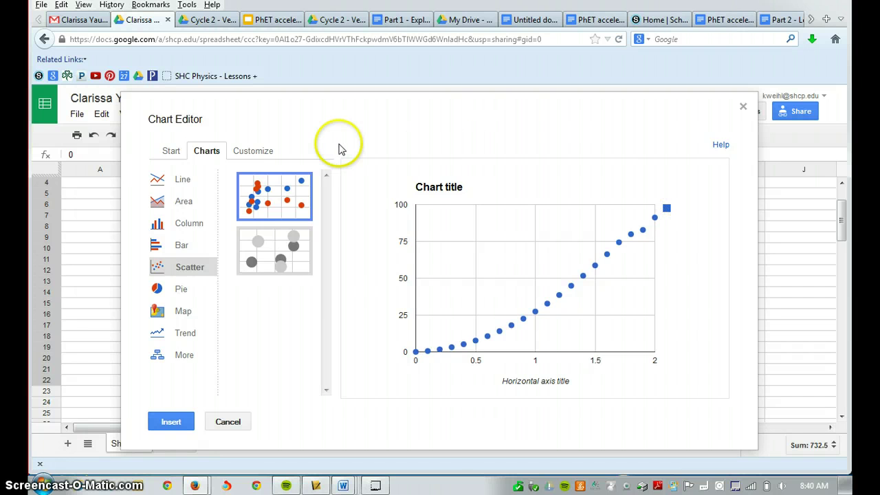
Title the chart 'The Effects of Position at different times' and the horizontal axis 'Time (sec)'
{"action": "left_click", "coordinate": [240, 153]}
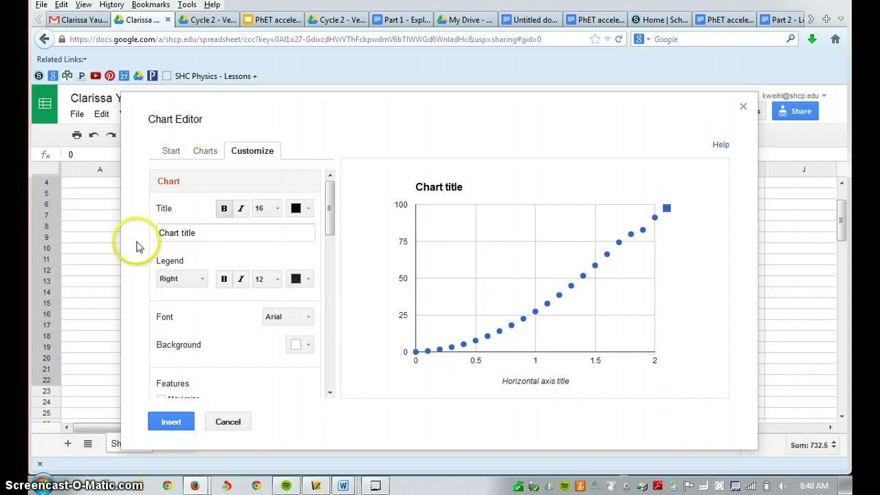
{"action": "left_click_drag", "start_coordinate": [201, 234], "coordinate": [142, 226]}
{"action": "type", "text": "T"}
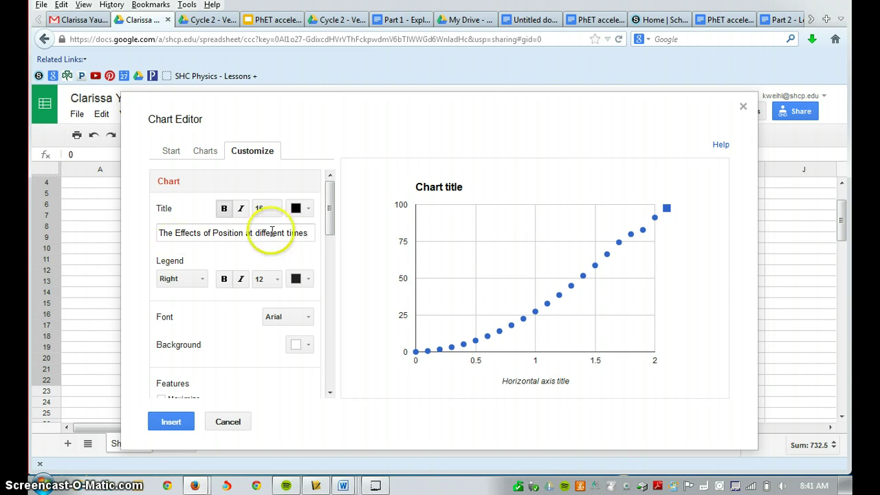
{"action": "left_click_drag", "start_coordinate": [329, 210], "coordinate": [329, 277]}
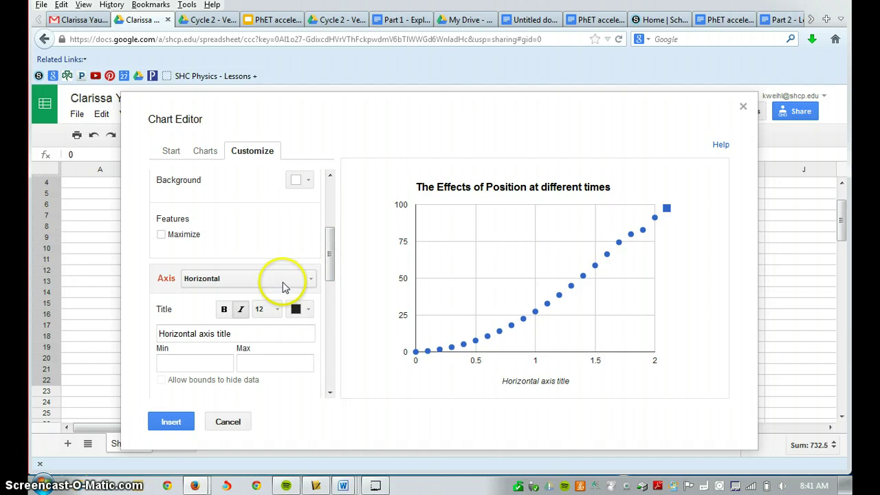
{"action": "left_click", "coordinate": [231, 334]}
{"action": "left_click_drag", "start_coordinate": [231, 333], "coordinate": [159, 337]}
{"action": "type", "text": "Time (sec"}
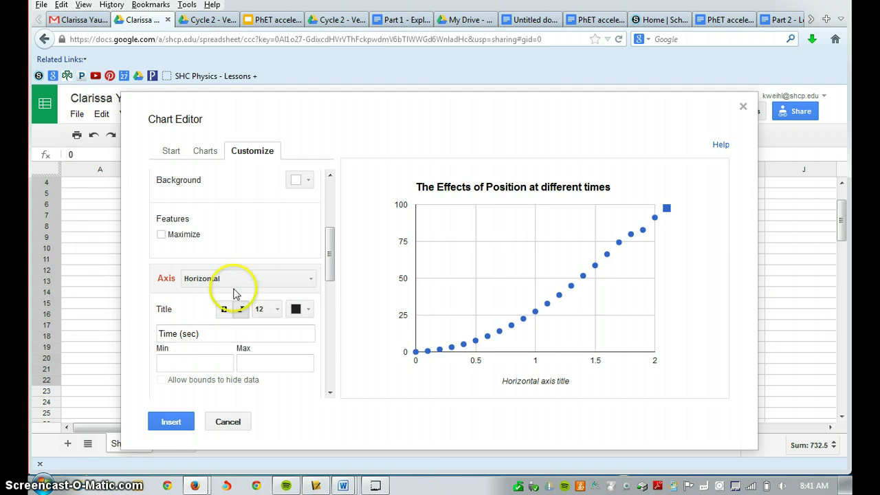
Set the vertical axis title to 'Position (cm)' and insert the chart onto Sheet1
{"action": "left_click", "coordinate": [308, 281]}
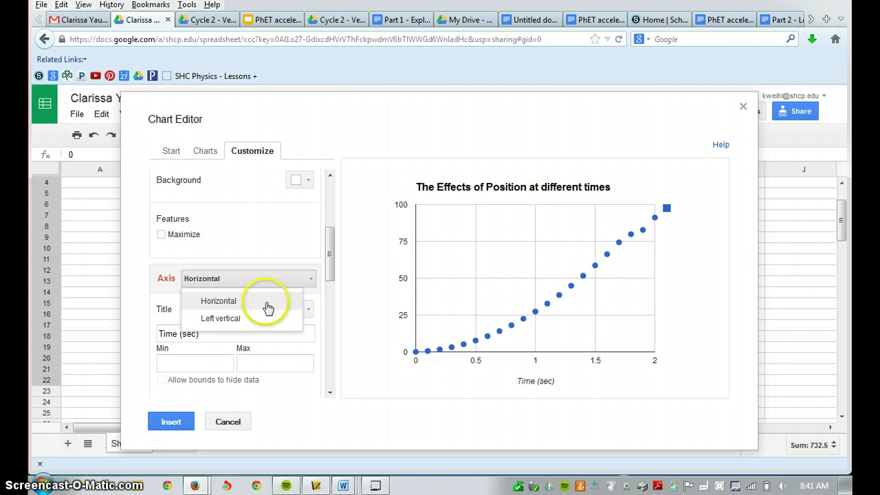
{"action": "left_click", "coordinate": [252, 321]}
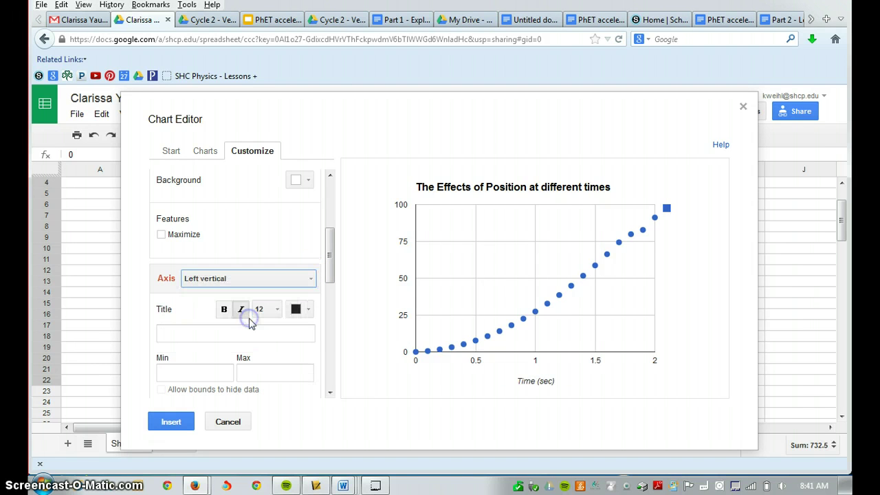
{"action": "left_click", "coordinate": [180, 335]}
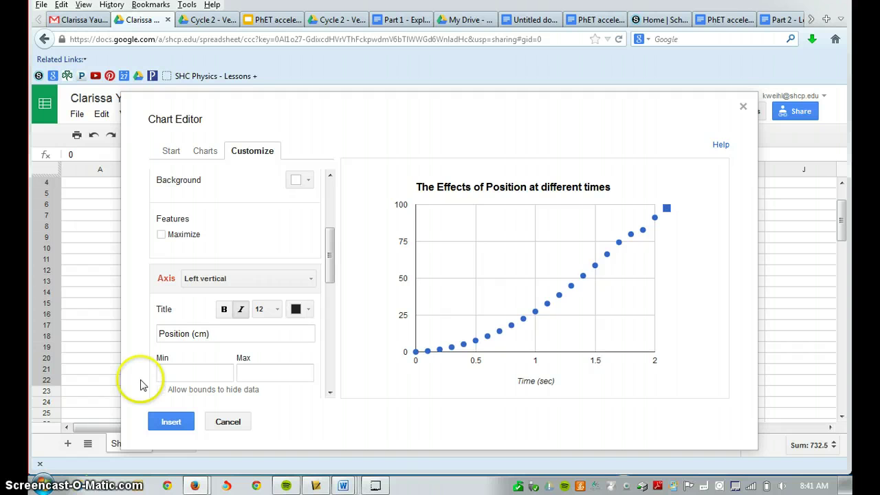
{"action": "left_click", "coordinate": [171, 421]}
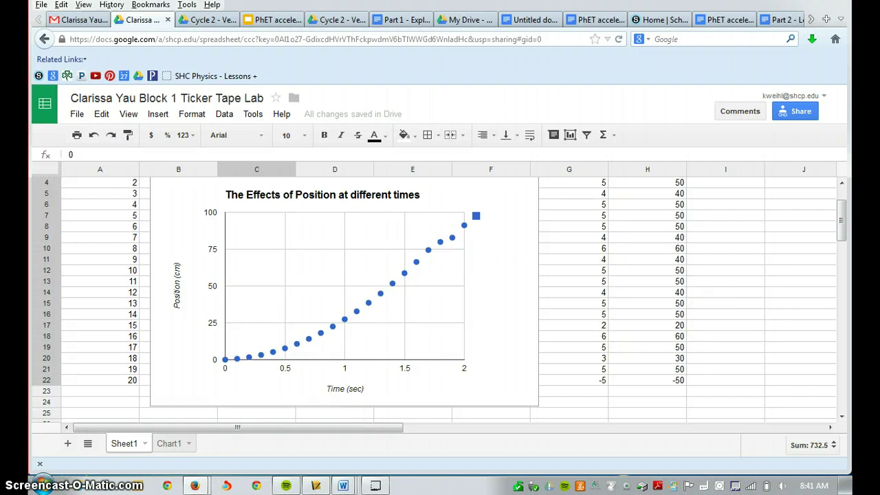
{"action": "left_click_drag", "start_coordinate": [840, 222], "coordinate": [840, 196]}
Select the chart, view its options menu, then switch to the Untitled lab report document
{"action": "left_click", "coordinate": [456, 245]}
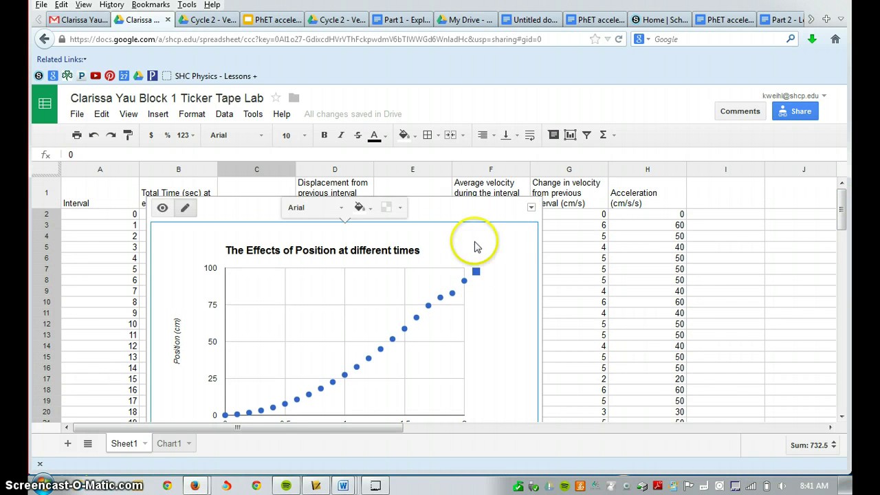
{"action": "left_click", "coordinate": [531, 207]}
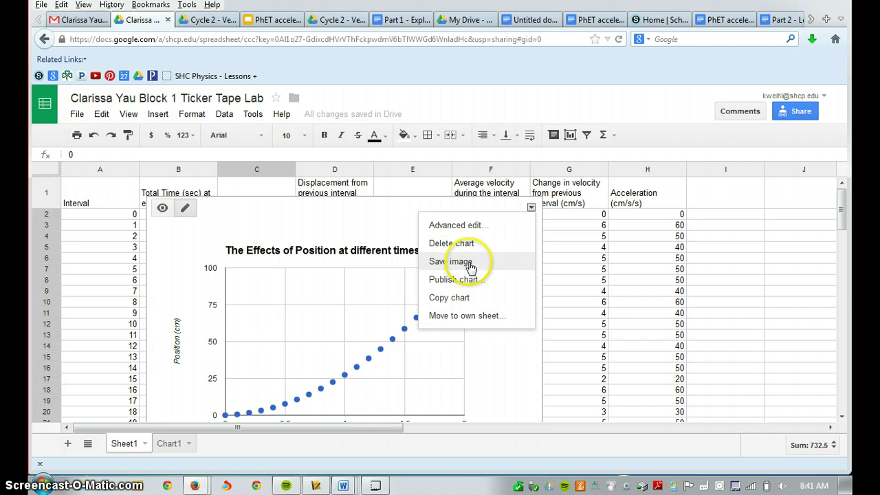
{"action": "left_click", "coordinate": [529, 21]}
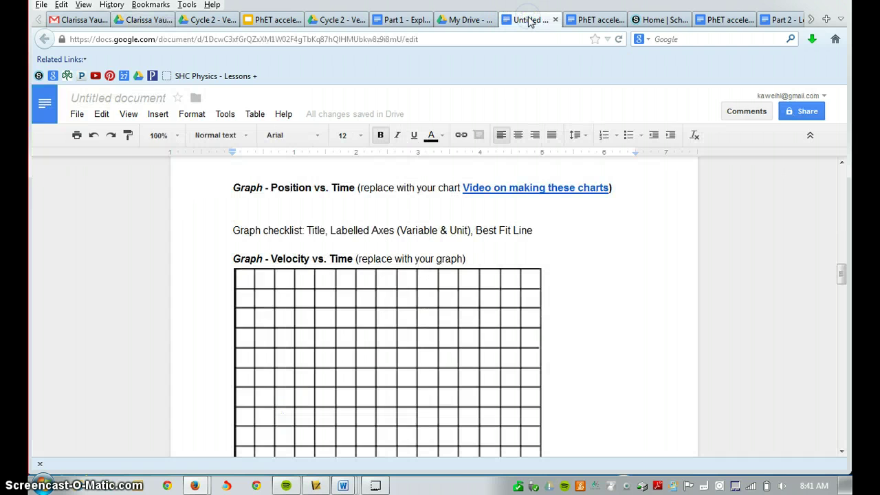
Open and close an empty Insert > Drawing, select the velocity grid placeholder, then return to the spreadsheet
{"action": "left_click", "coordinate": [157, 114]}
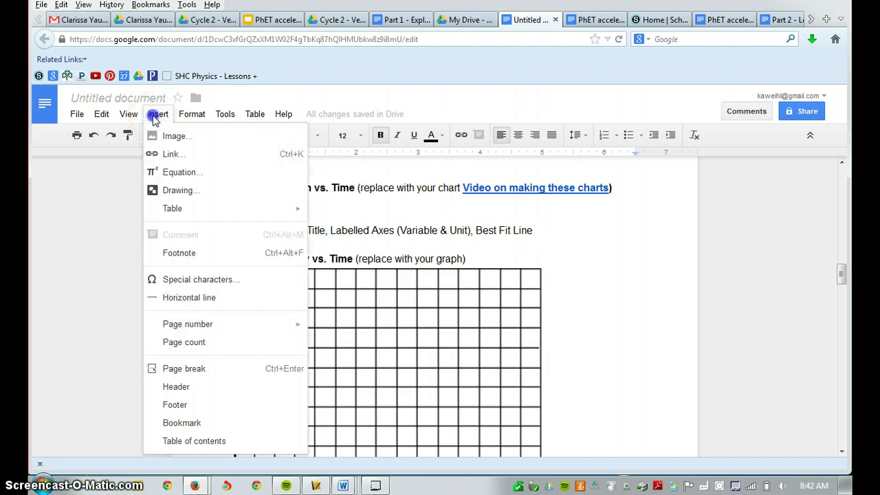
{"action": "left_click", "coordinate": [169, 191]}
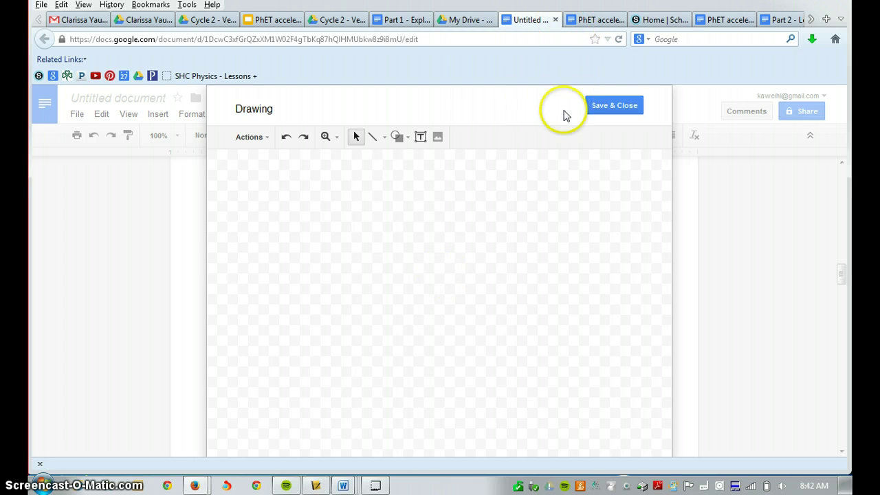
{"action": "left_click", "coordinate": [616, 99]}
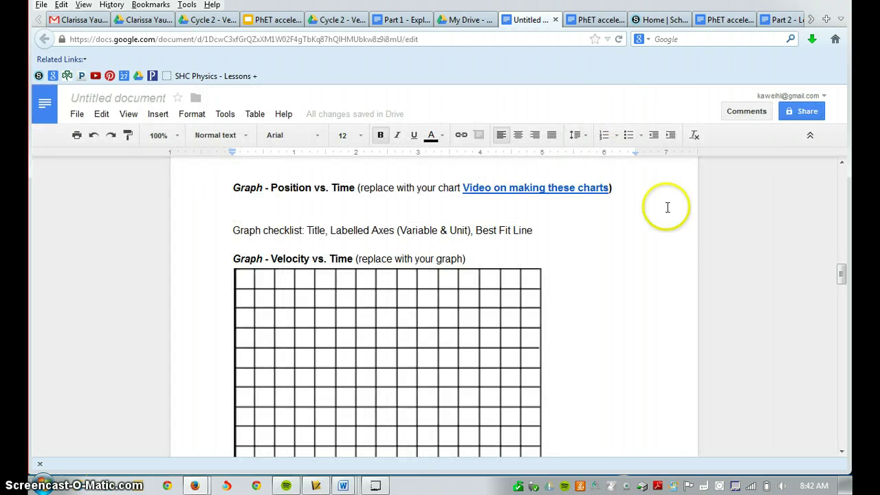
{"action": "left_click", "coordinate": [396, 375]}
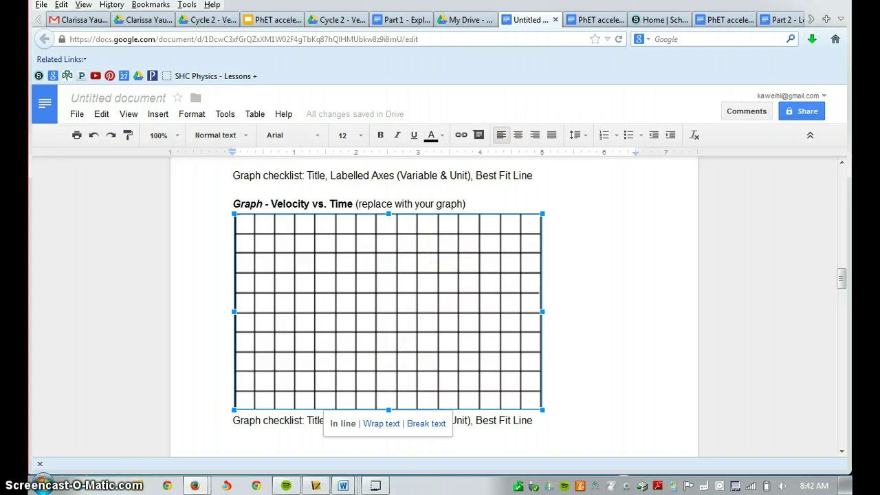
{"action": "left_click", "coordinate": [144, 21]}
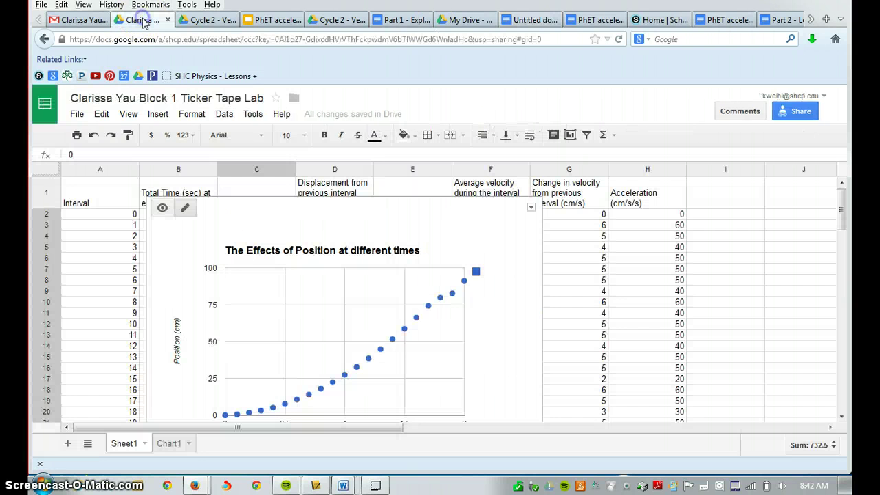
Delete the position chart from Sheet1 via its options menu and select cell B2
{"action": "left_click", "coordinate": [531, 207]}
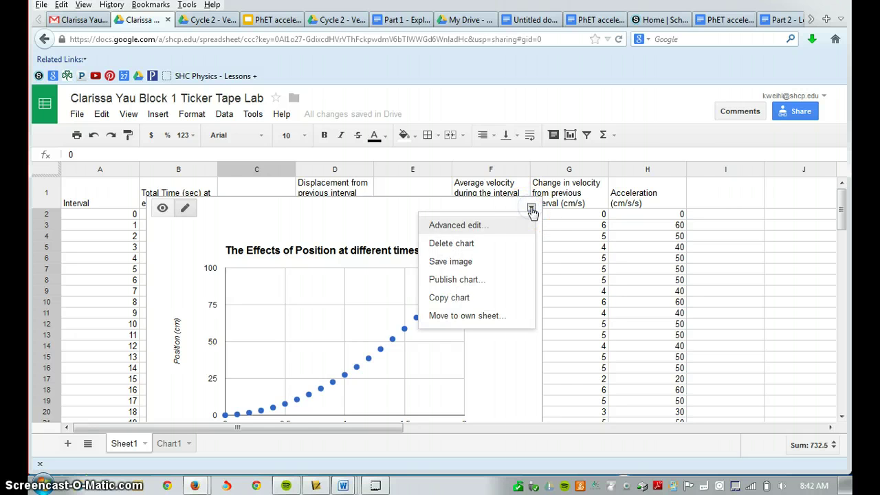
{"action": "left_click", "coordinate": [448, 244]}
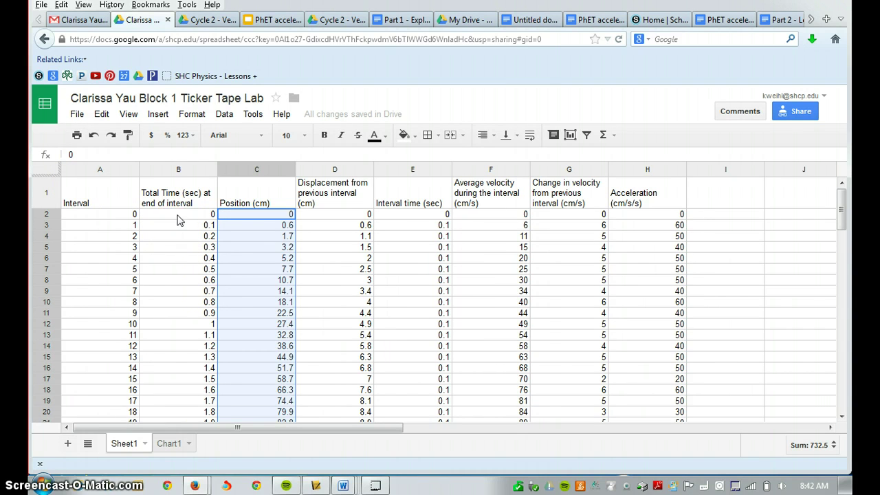
{"action": "left_click", "coordinate": [177, 219]}
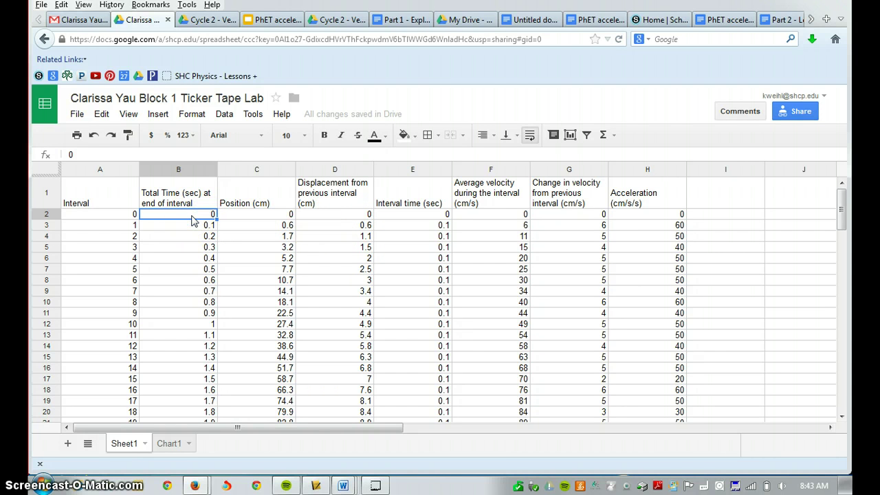
Insert a new chart with ranges B2:B22 (Total Time) and D2:D22 (Displacement)
{"action": "left_click_drag", "start_coordinate": [192, 219], "coordinate": [175, 379]}
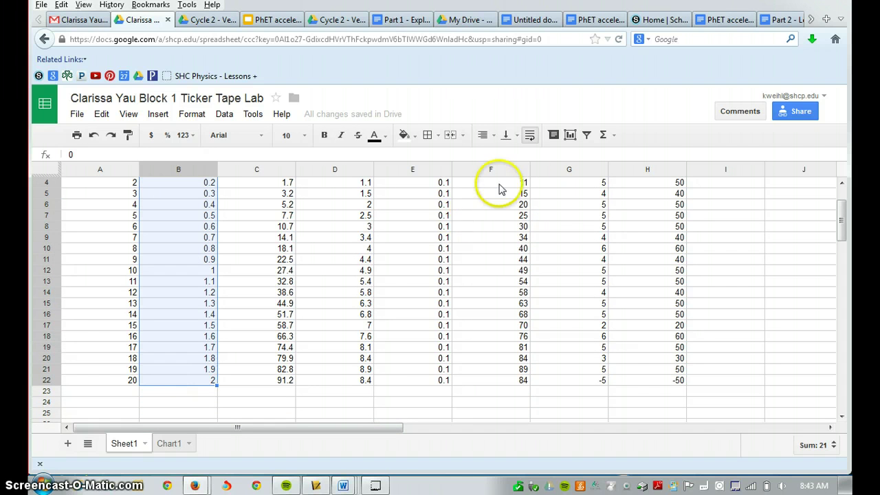
{"action": "left_click", "coordinate": [570, 134]}
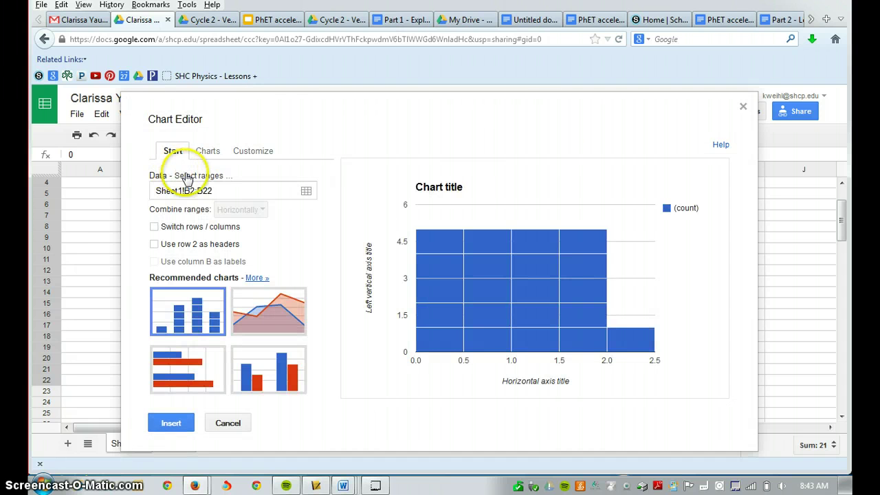
{"action": "left_click", "coordinate": [186, 177]}
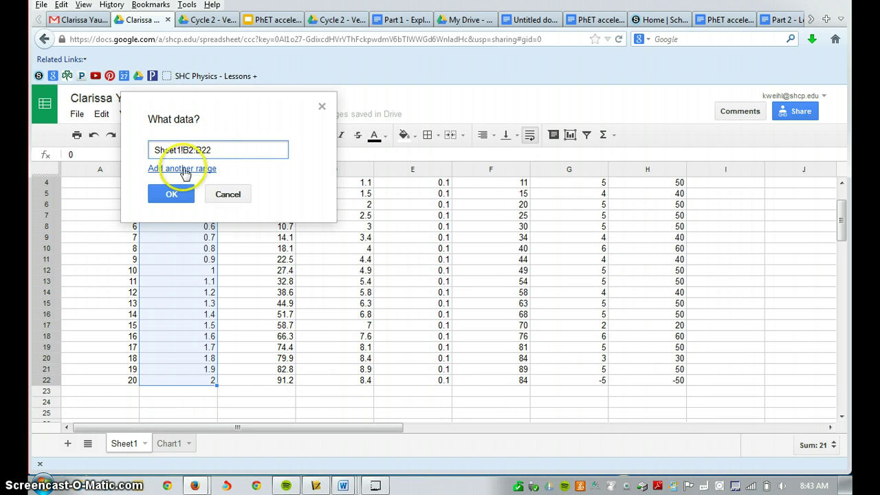
{"action": "left_click", "coordinate": [182, 169]}
{"action": "left_click_drag", "start_coordinate": [232, 112], "coordinate": [648, 156]}
{"action": "left_click_drag", "start_coordinate": [846, 214], "coordinate": [843, 187]}
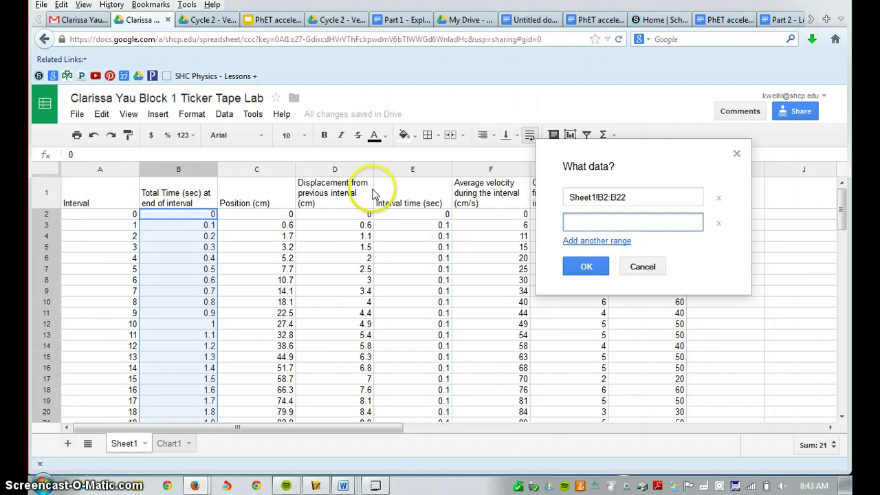
{"action": "left_click", "coordinate": [333, 216]}
{"action": "left_click_drag", "start_coordinate": [333, 218], "coordinate": [338, 362]}
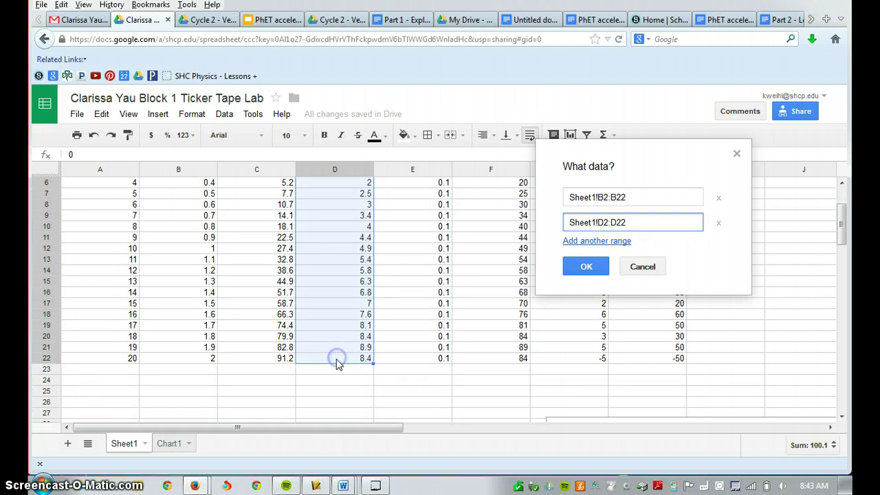
Confirm the B2:B22 and D2:D22 ranges and switch the chart to the first Scatter style
{"action": "left_click", "coordinate": [583, 268]}
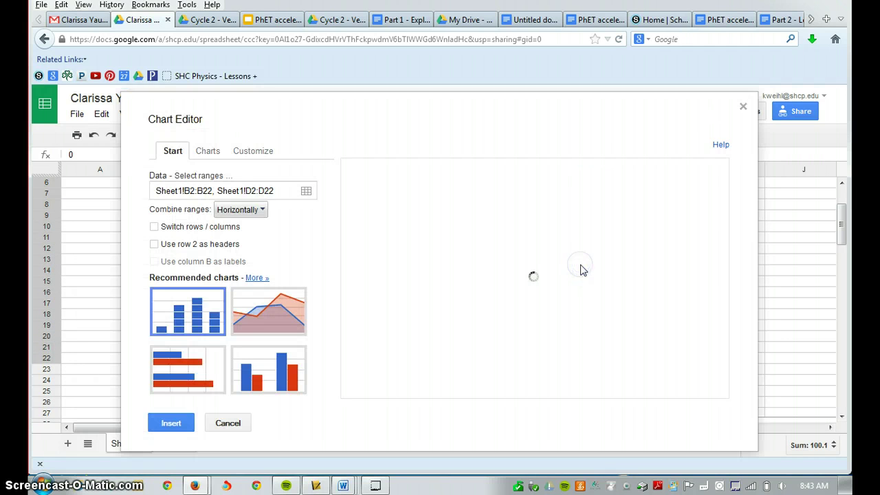
{"action": "left_click", "coordinate": [464, 247]}
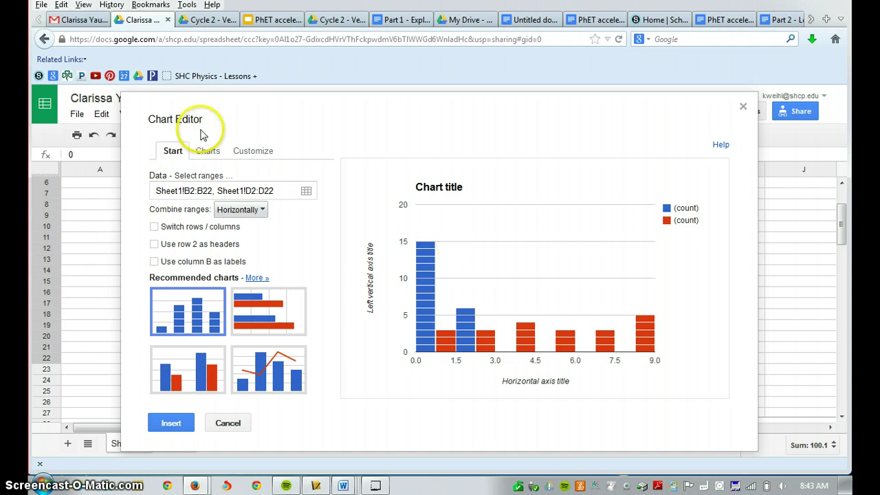
{"action": "left_click", "coordinate": [206, 151]}
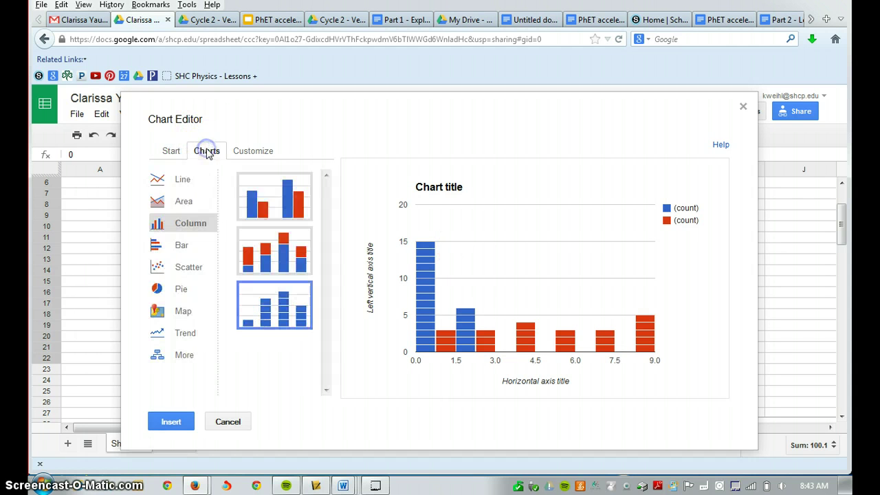
{"action": "left_click", "coordinate": [174, 269]}
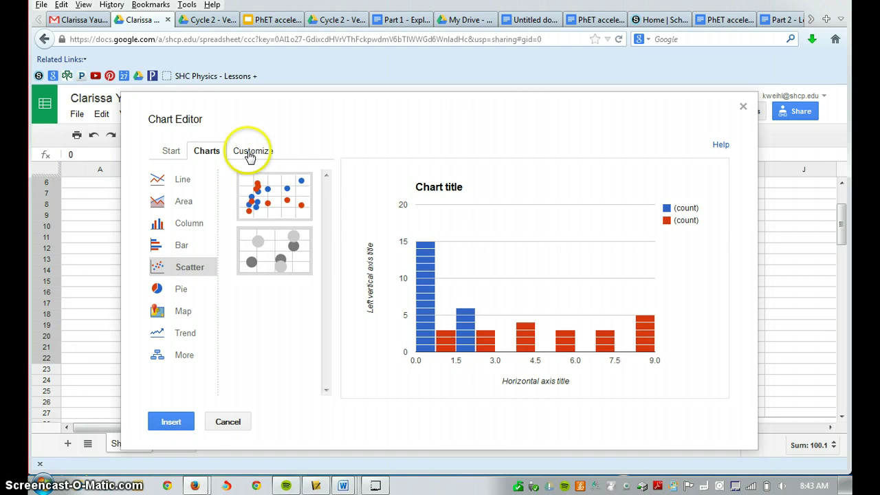
{"action": "left_click", "coordinate": [267, 185]}
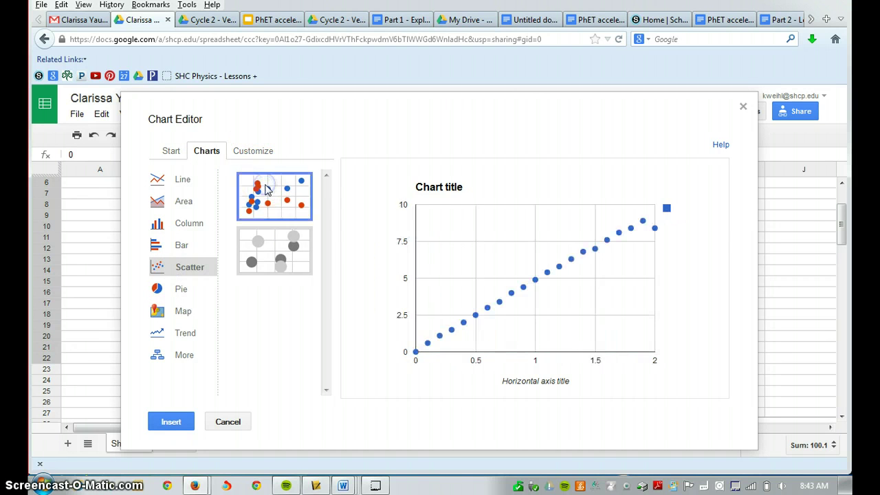
Title the scatter chart 'The effects of velocity over time'
{"action": "left_click", "coordinate": [255, 152]}
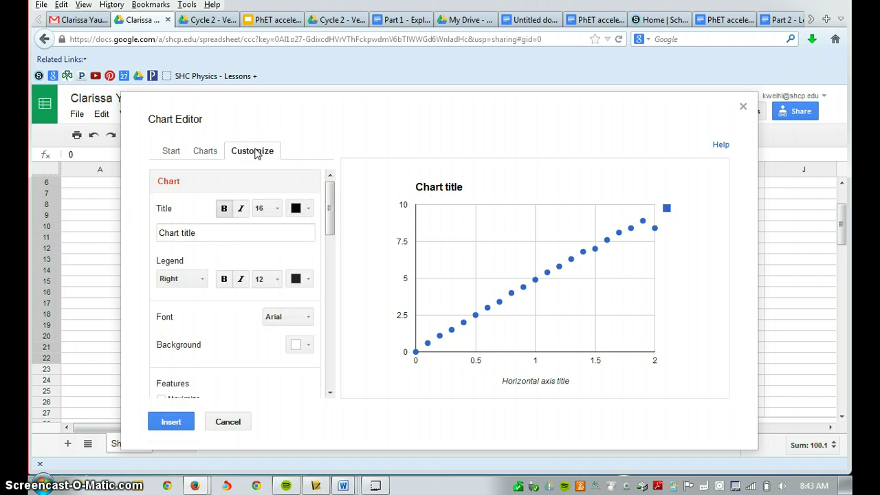
{"action": "left_click_drag", "start_coordinate": [200, 232], "coordinate": [115, 242]}
{"action": "type", "text": "The effects of velocity ove"}
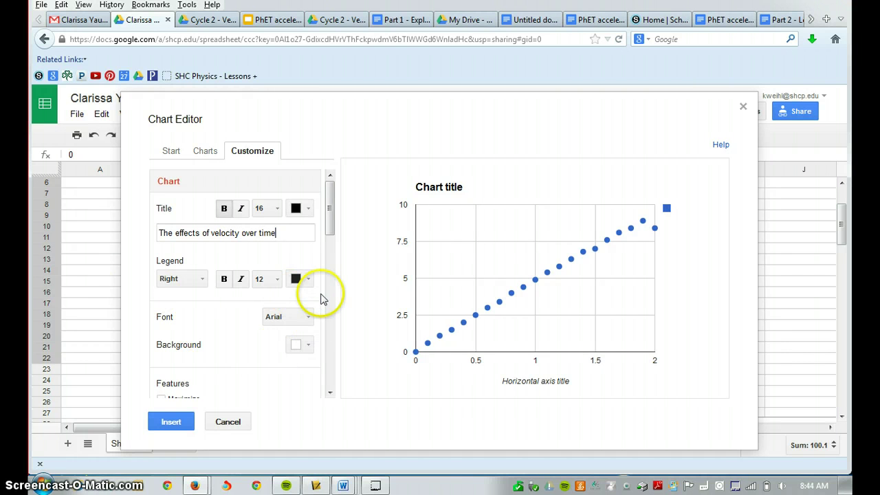
{"action": "left_click_drag", "start_coordinate": [328, 227], "coordinate": [328, 270]}
Label the axes 'Time (sec)' and 'Velocity (cm/0.1 sec)', then insert the chart onto Sheet1
{"action": "left_click_drag", "start_coordinate": [231, 359], "coordinate": [152, 359]}
{"action": "type", "text": "Time (sec"}
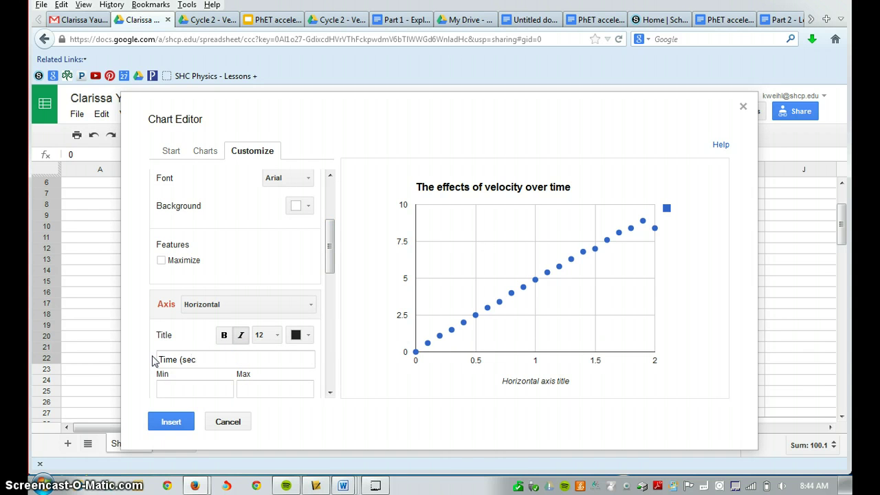
{"action": "left_click", "coordinate": [309, 304]}
{"action": "left_click", "coordinate": [220, 343]}
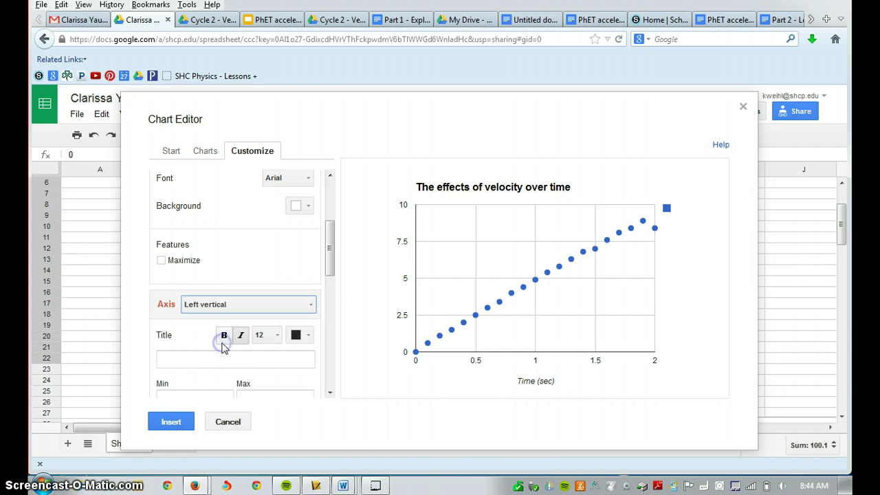
{"action": "left_click", "coordinate": [197, 361]}
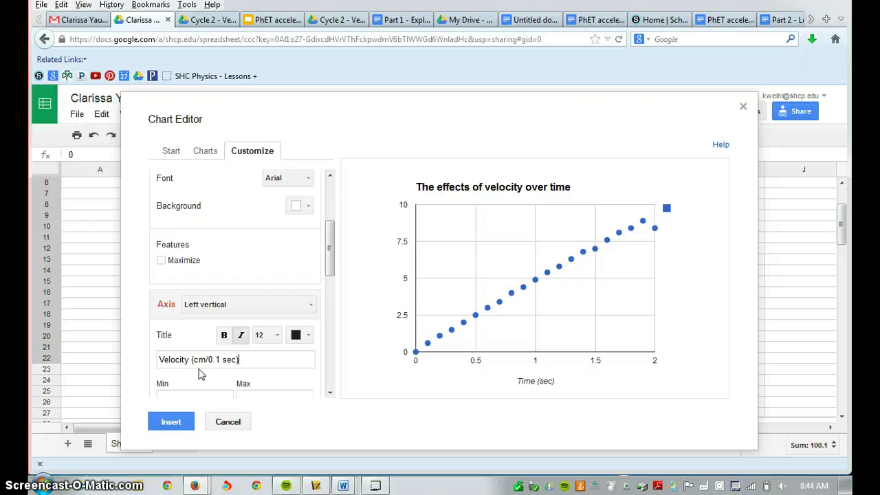
{"action": "left_click_drag", "start_coordinate": [199, 368], "coordinate": [199, 376]}
{"action": "left_click", "coordinate": [165, 422]}
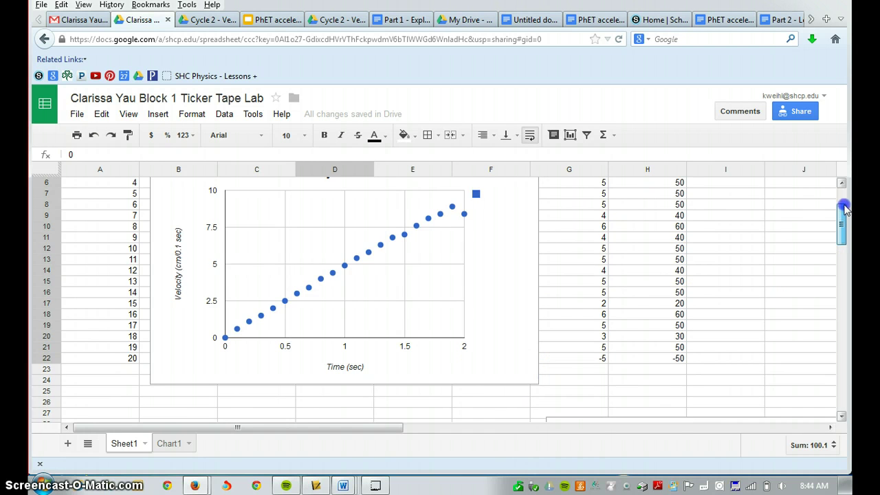
{"action": "left_click_drag", "start_coordinate": [844, 215], "coordinate": [844, 210]}
{"action": "scroll", "coordinate": [844, 210], "scroll_direction": "up", "scroll_amount": 2}
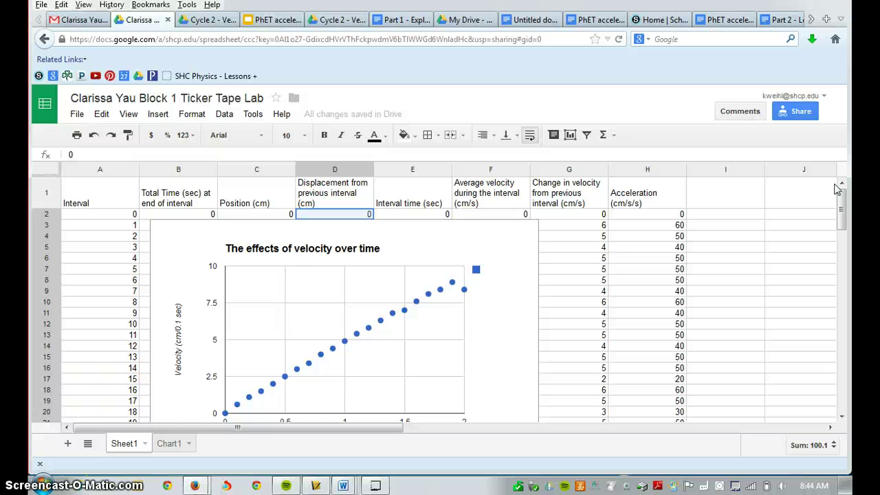
Return to the 'Untitled document' lab report at the Velocity vs. Time grid placeholder
{"action": "left_click", "coordinate": [840, 192]}
{"action": "left_click", "coordinate": [521, 20]}
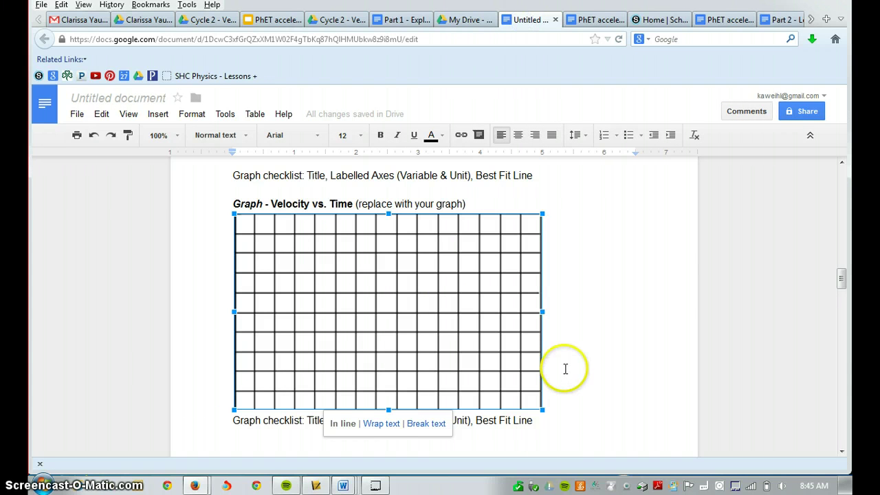